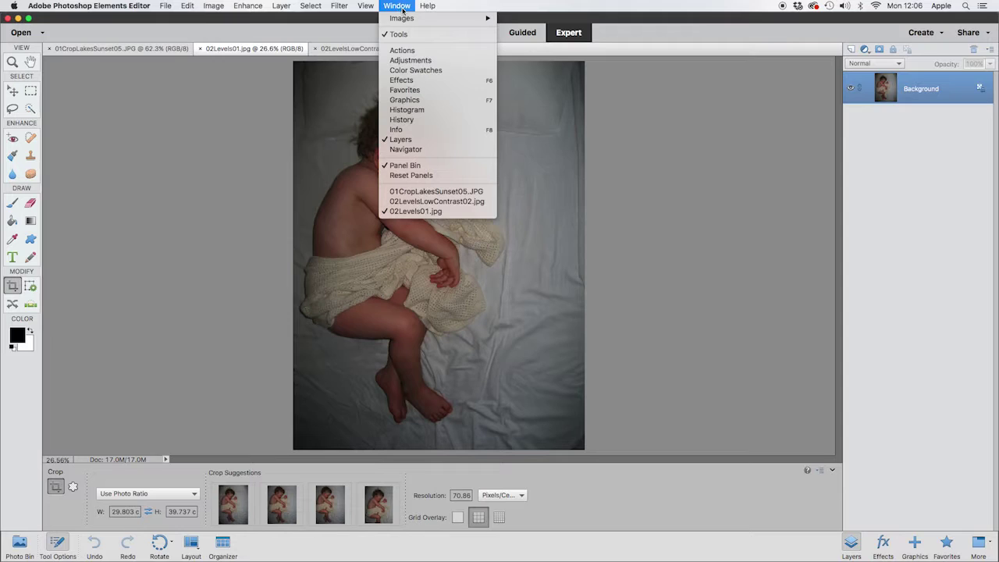
Show the Histogram for 02Levels01.jpg and set its channel to Luminosity
left_click(401, 119)
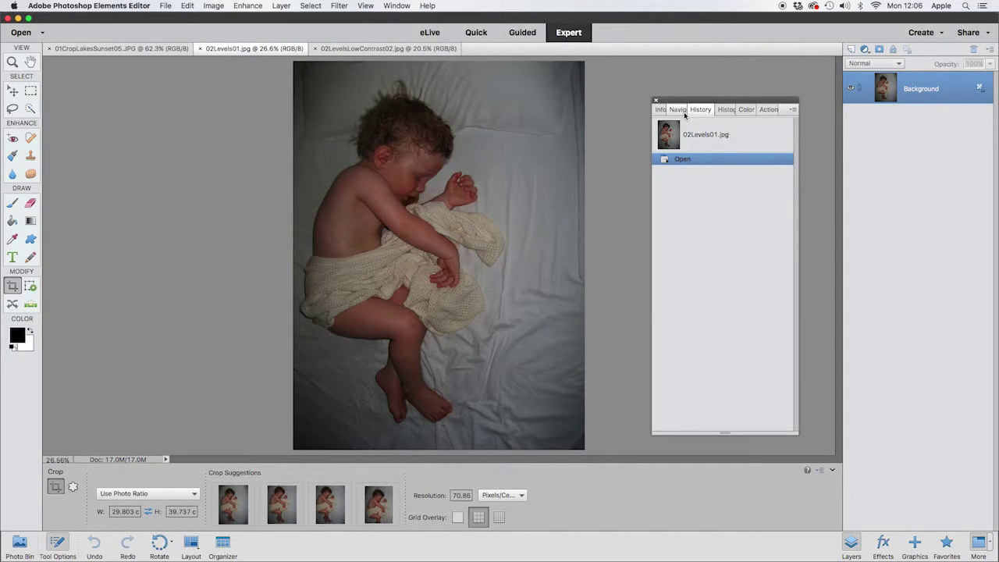
left_click(725, 110)
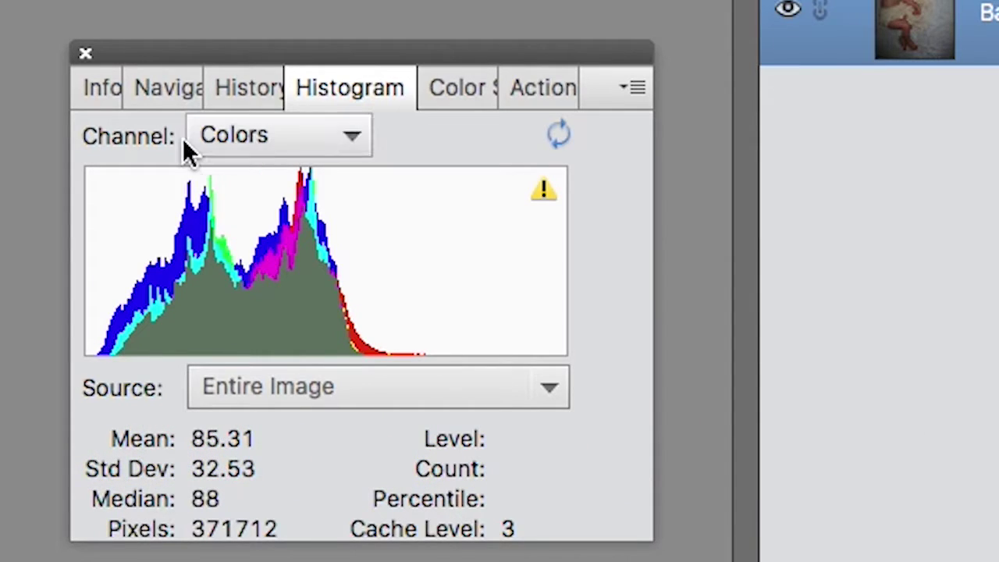
left_click(250, 132)
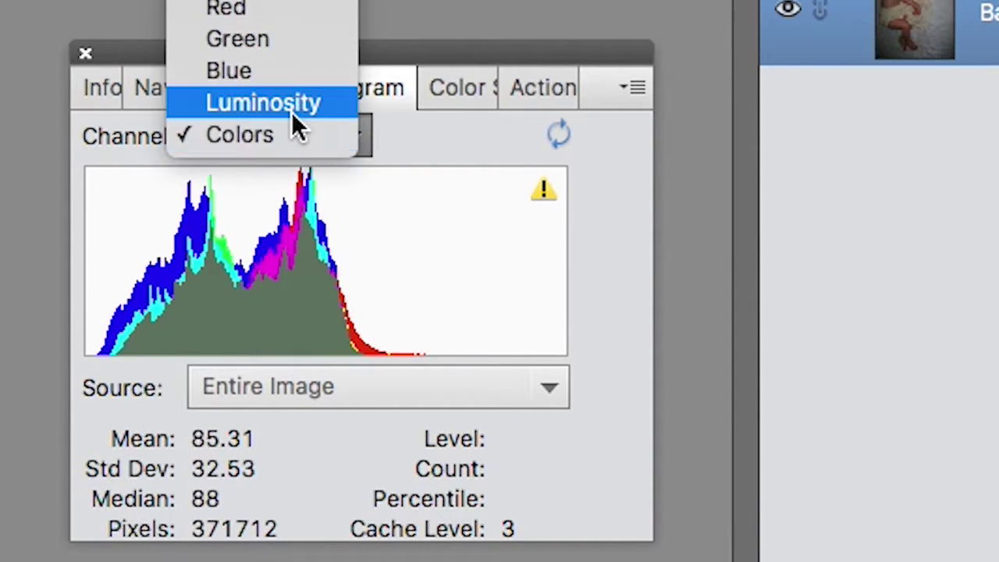
left_click(293, 111)
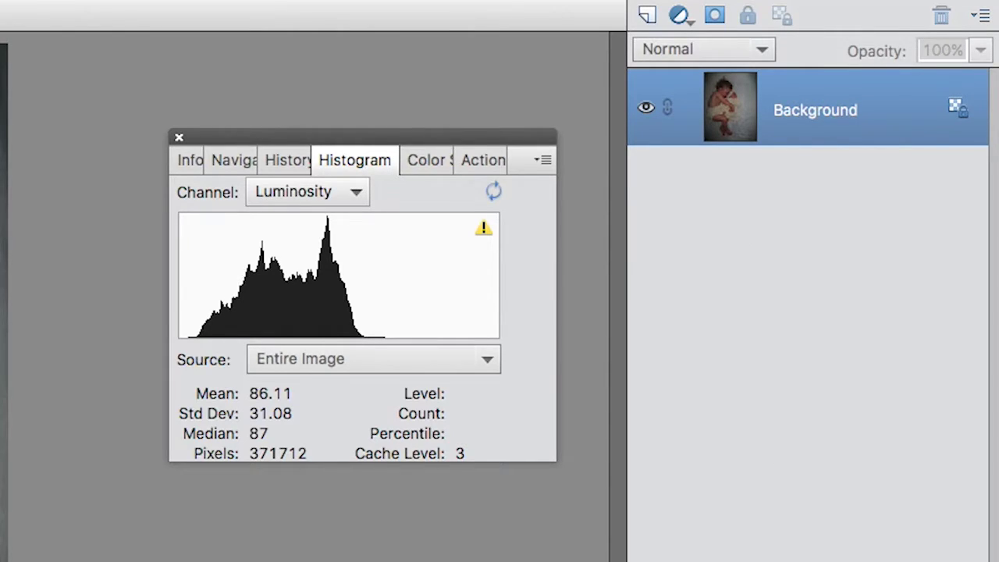
Add a Brightness/Contrast adjustment layer above the Background and place its settings directly below the Histogram
left_click(678, 17)
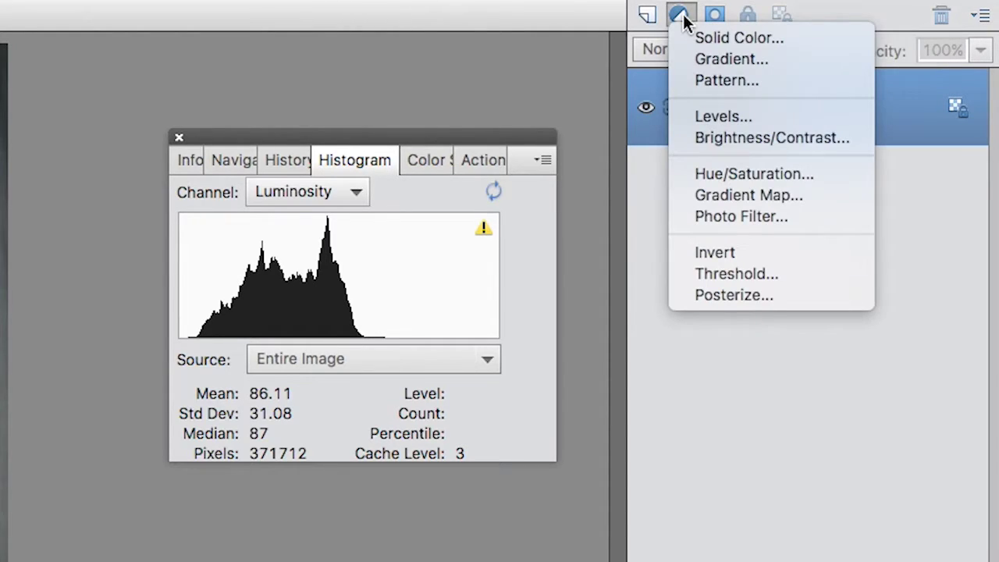
left_click(719, 136)
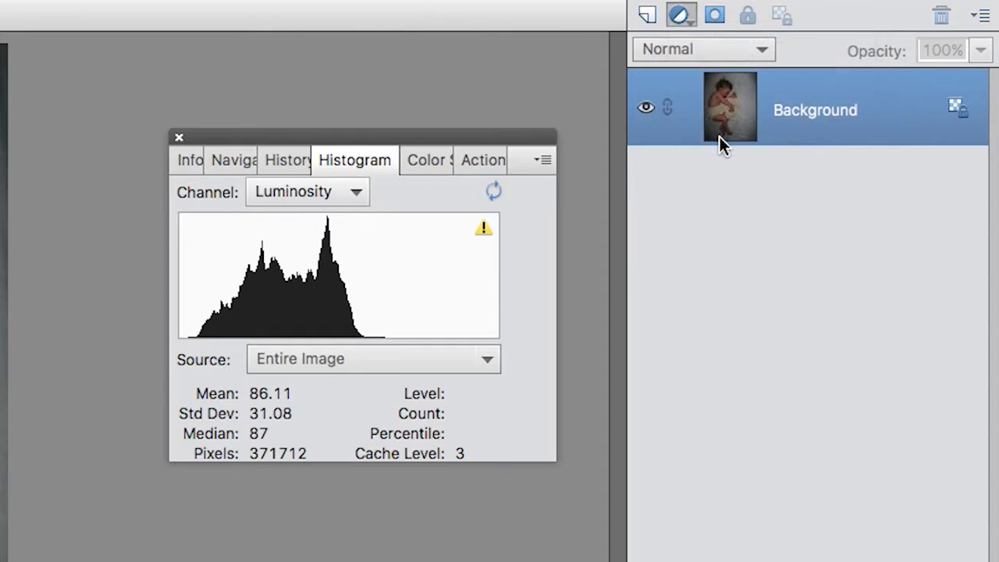
left_click_drag(542, 234, 473, 326)
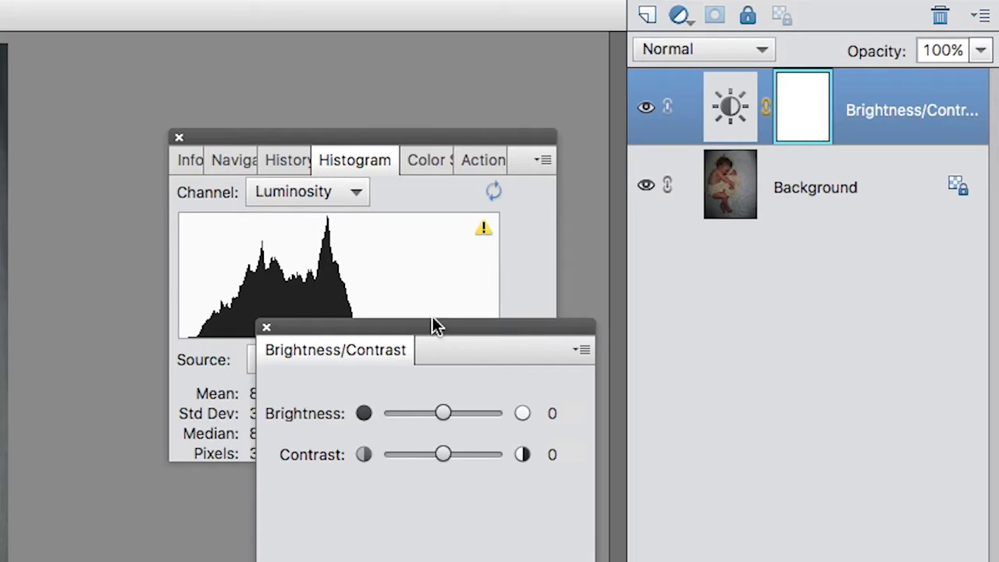
left_click_drag(433, 332, 257, 275)
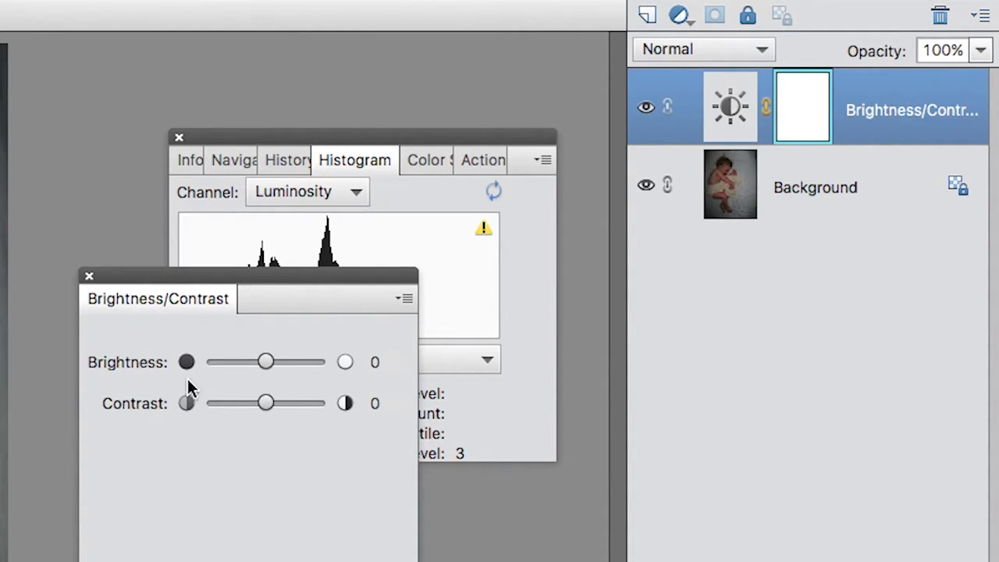
left_click_drag(250, 279, 310, 488)
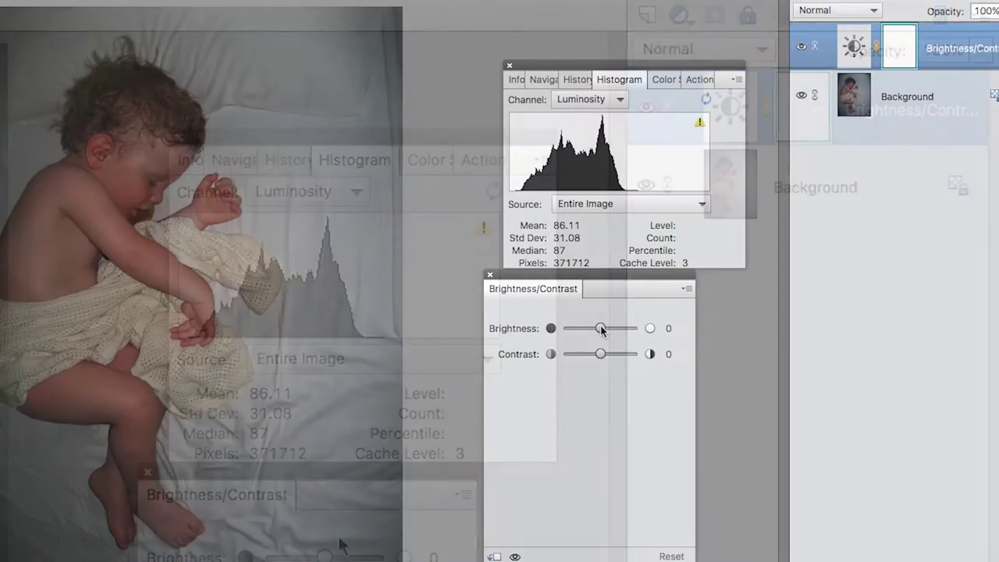
left_click_drag(323, 560, 326, 560)
Try brightness 78 with contrast 58 on the adjustment layer, and a weaker setting of 31 and 6
left_click_drag(602, 328, 620, 330)
mouse_move(666, 173)
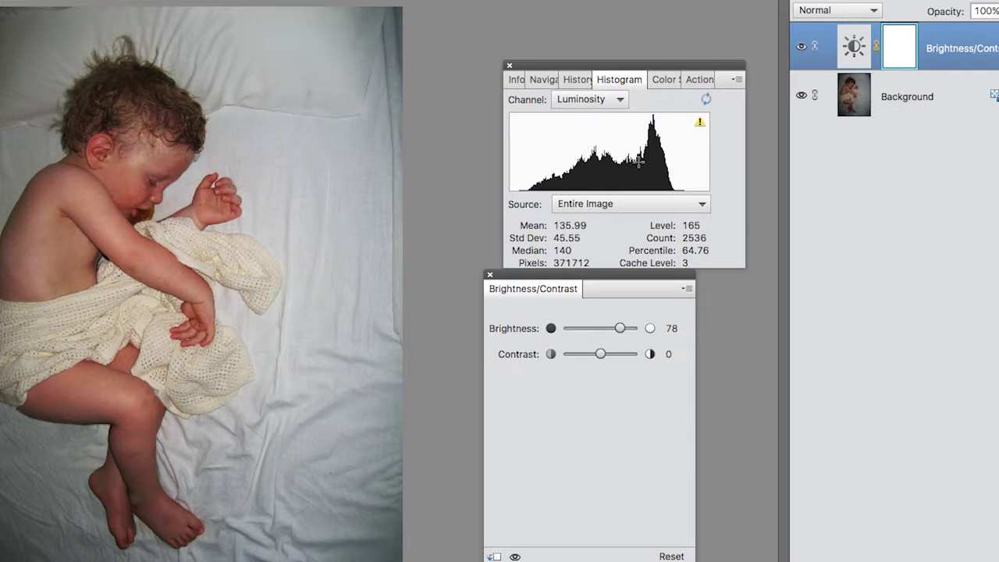
mouse_move(654, 125)
left_click_drag(600, 355, 621, 355)
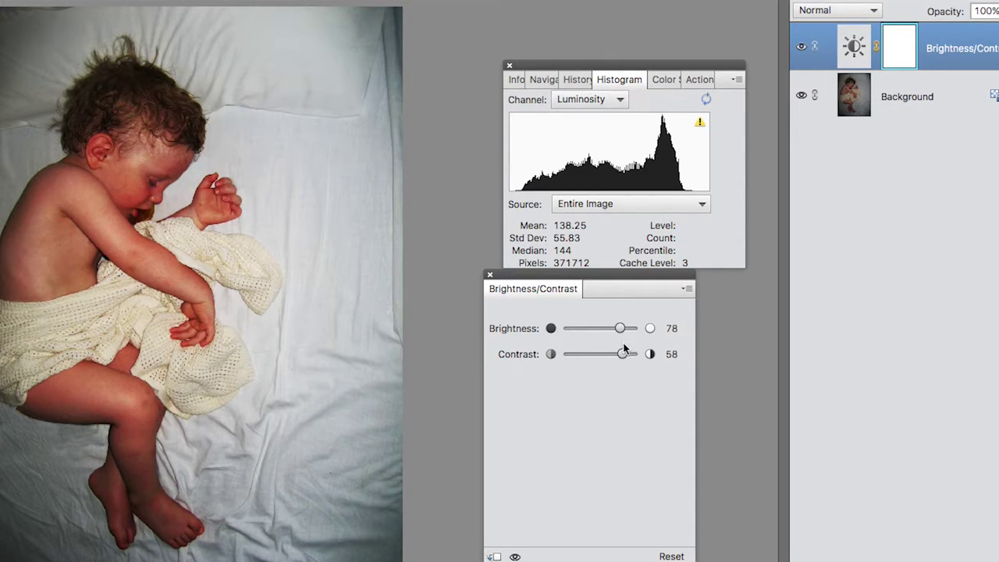
left_click_drag(623, 354, 609, 334)
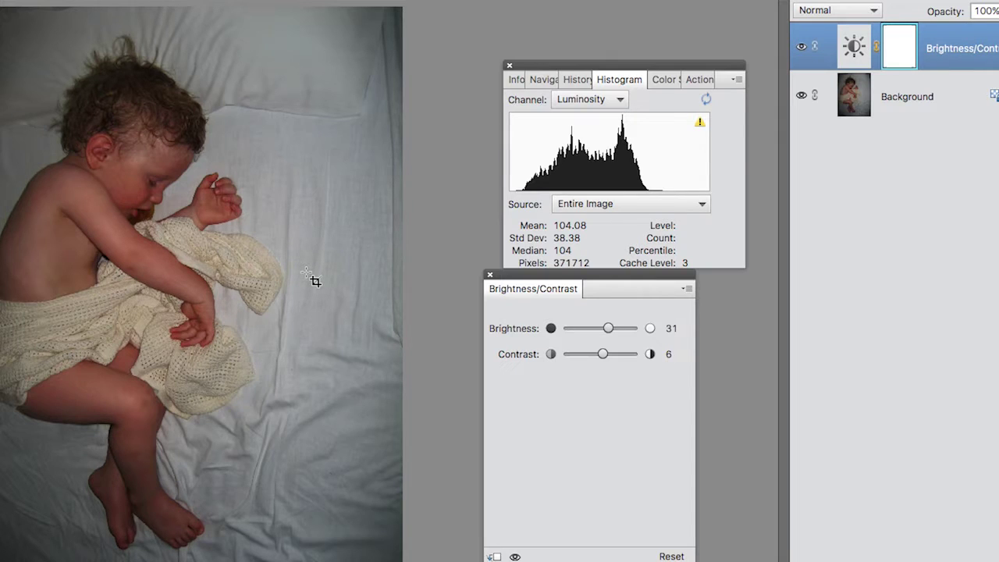
Set the adjustment's brightness to 100 and contrast to 8, and compare the photo with the layer hidden and shown
mouse_move(608, 326)
left_mouse_down()
mouse_move(622, 328)
mouse_move(603, 354)
mouse_move(618, 354)
mouse_move(627, 328)
left_mouse_up()
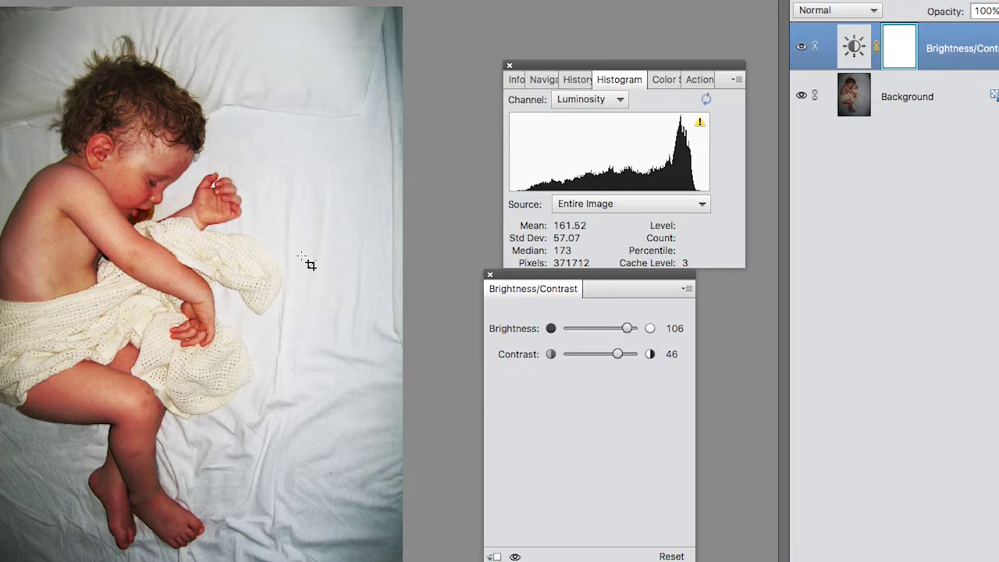
left_click_drag(629, 327, 626, 330)
left_click(617, 355)
left_click_drag(618, 355, 603, 359)
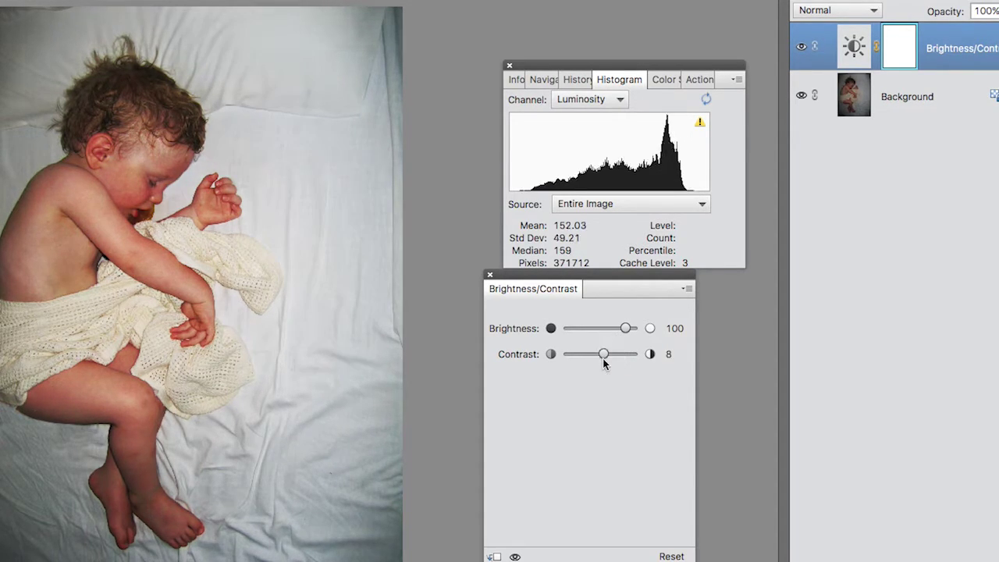
left_click(490, 275)
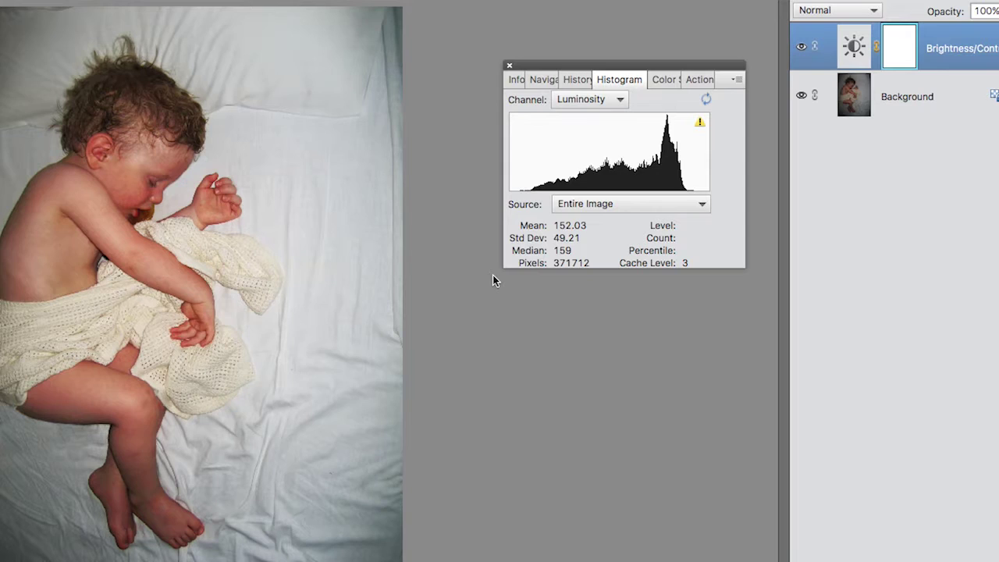
left_click(802, 49)
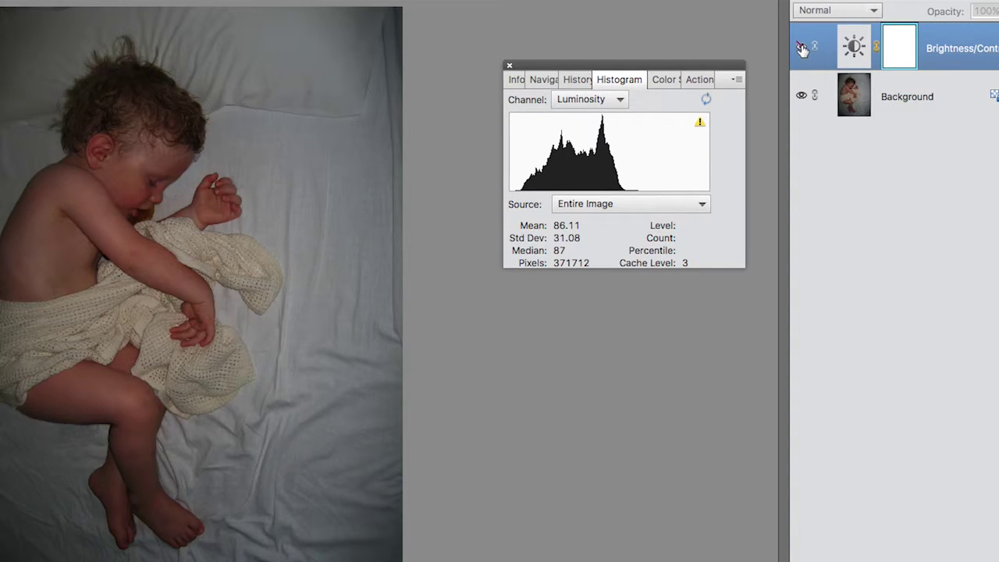
left_click(802, 49)
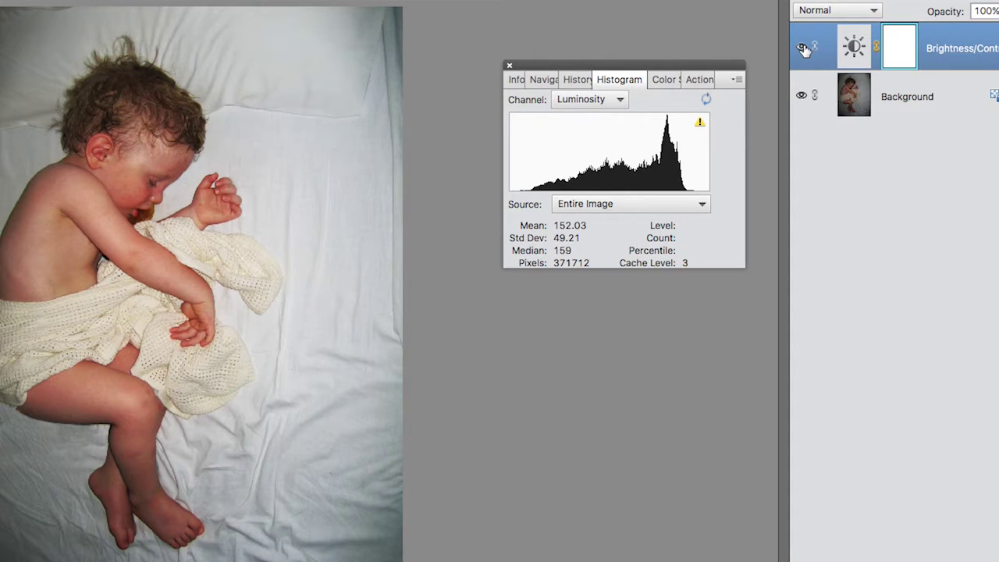
Reopen the Brightness/Contrast layer's settings, set the brightness to 100 and readjust the contrast
left_click(854, 47)
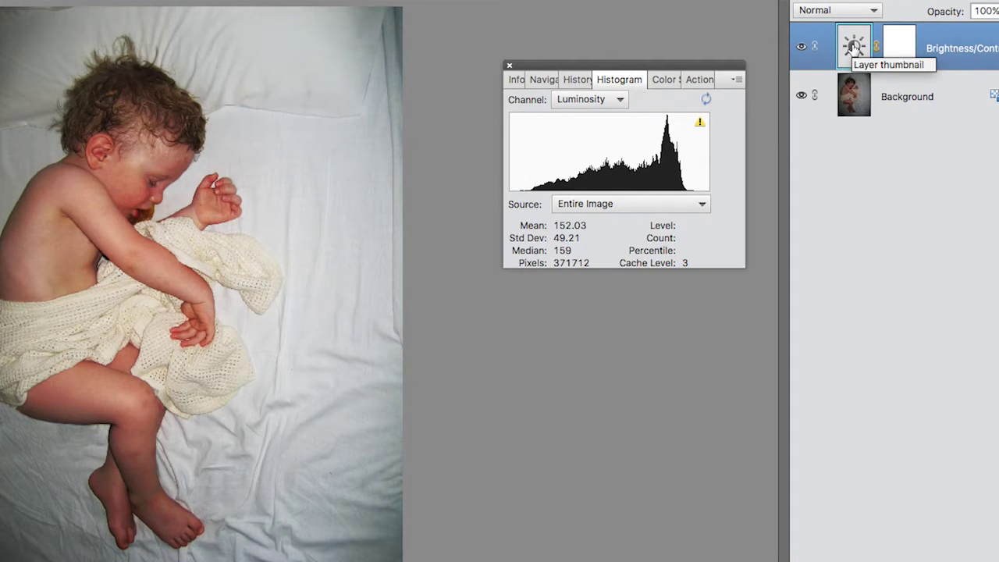
double_click(854, 47)
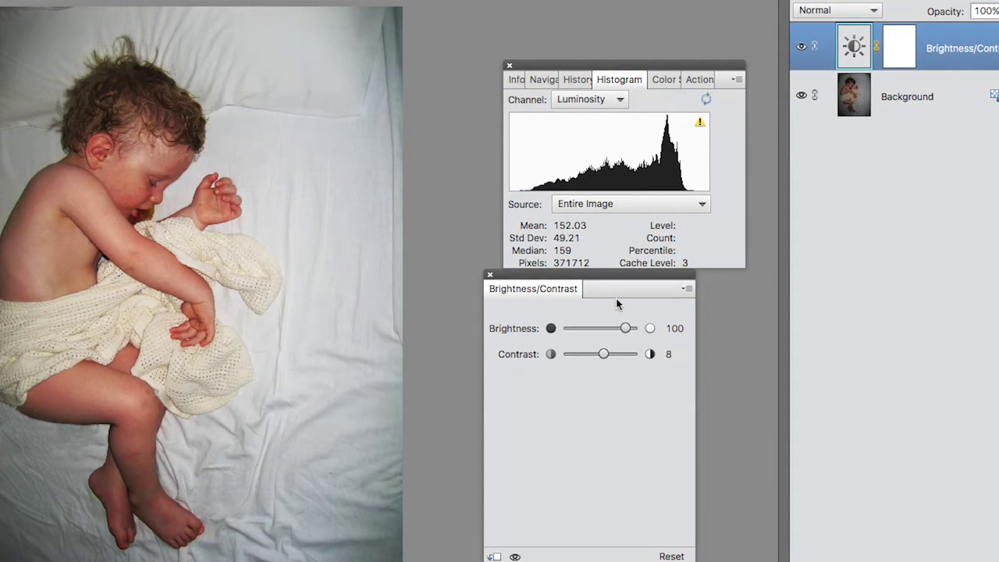
left_click_drag(602, 354, 612, 328)
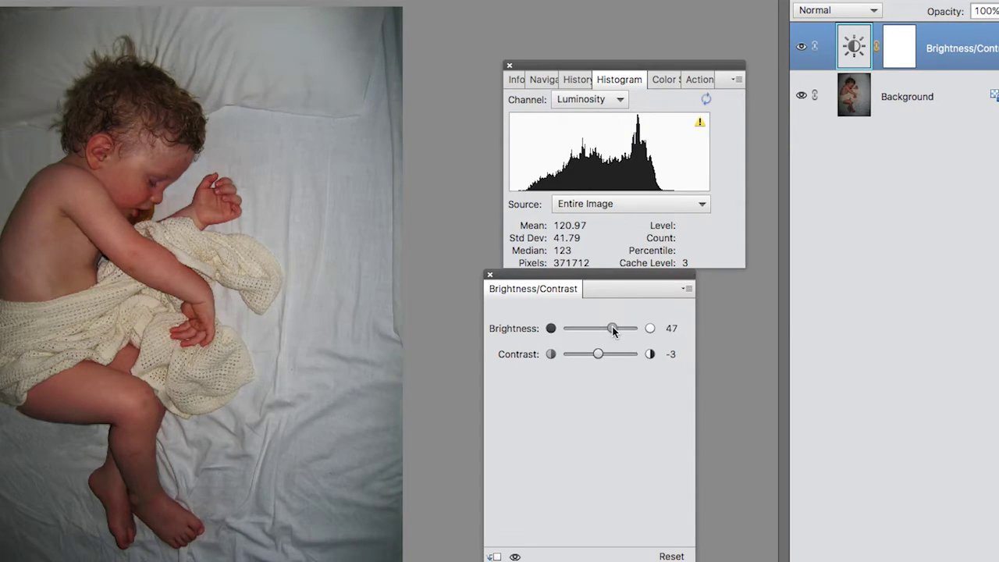
left_click(625, 328)
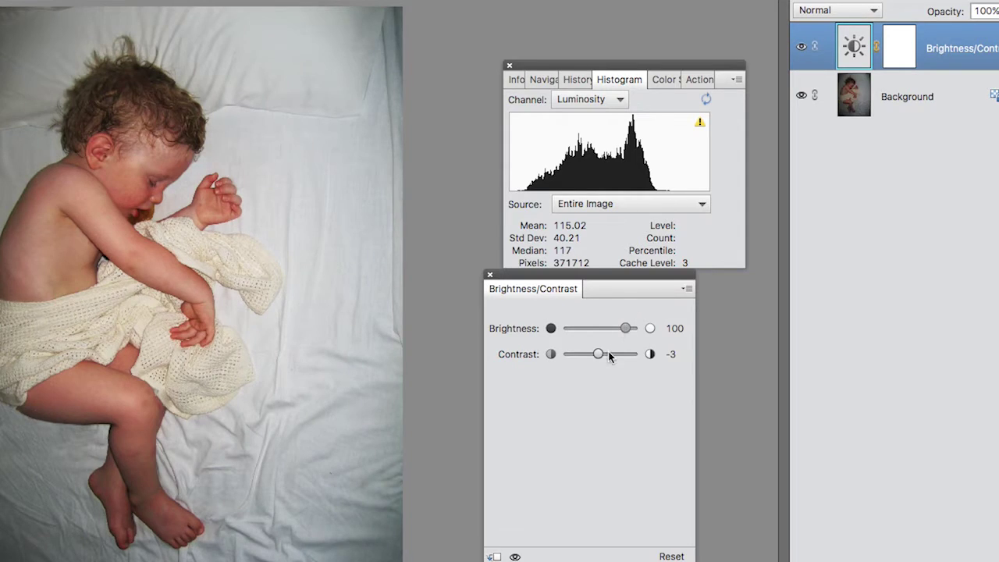
left_click(610, 354)
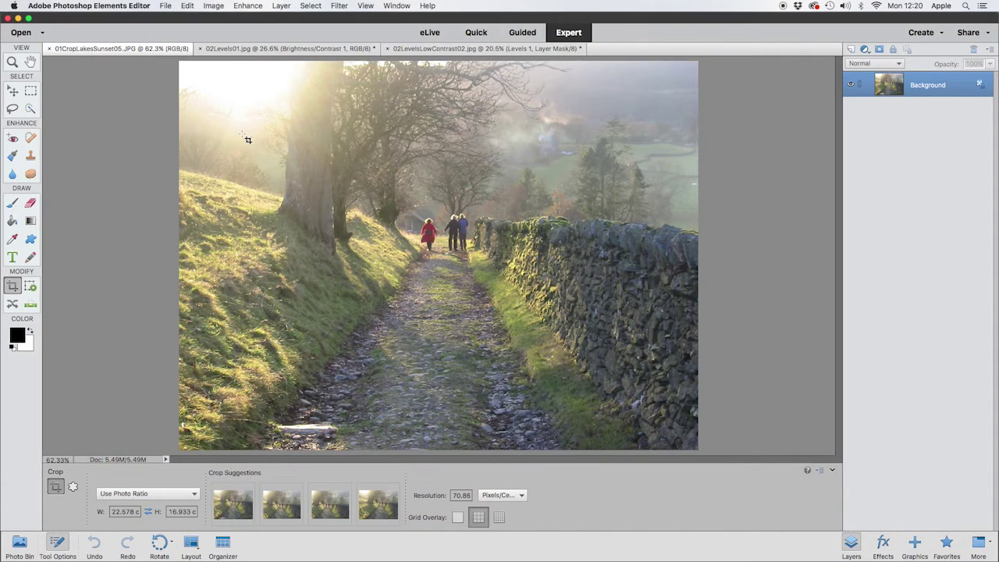
Show the Histogram for 01CropLakesSunset05.JPG and move it clear of the photo
left_click(398, 7)
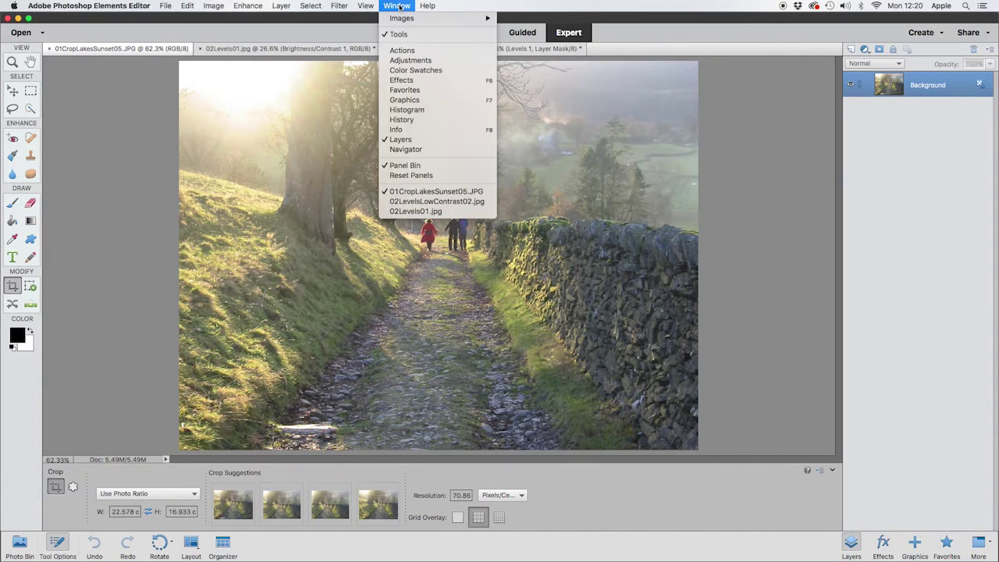
left_click(408, 110)
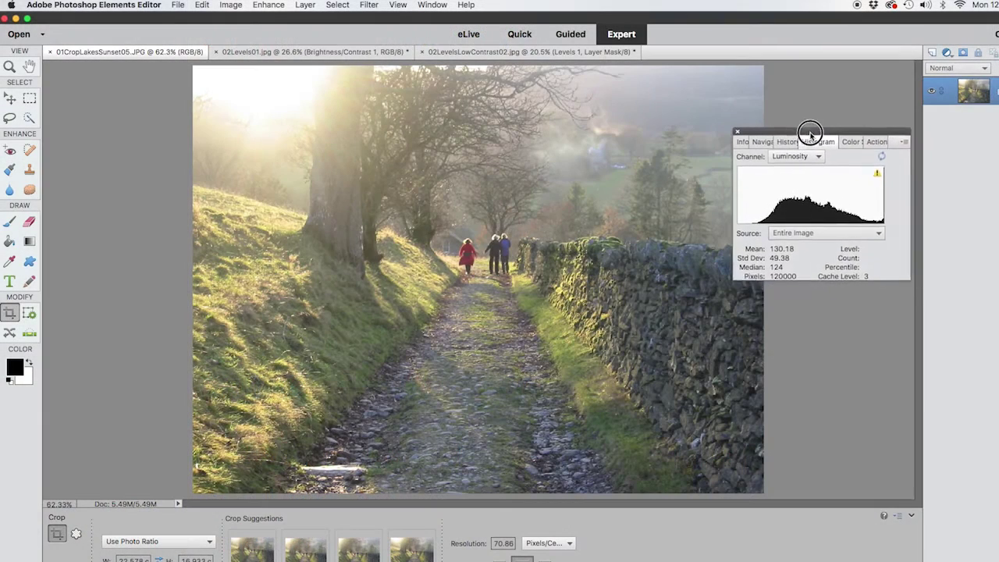
left_click_drag(810, 134, 850, 149)
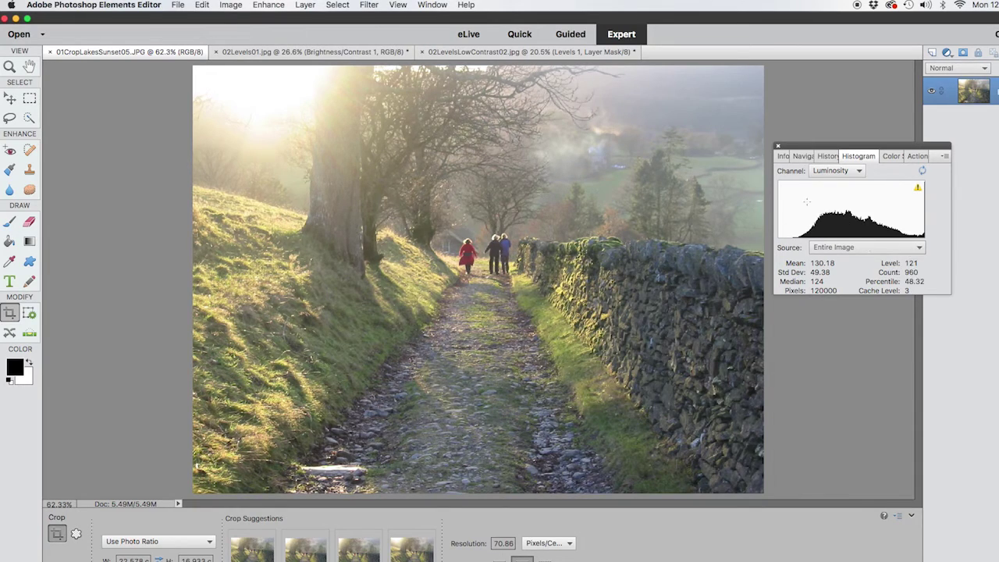
Crop the photo to the area around the three walkers on the path and move the Histogram over the image
left_click_drag(344, 146, 630, 348)
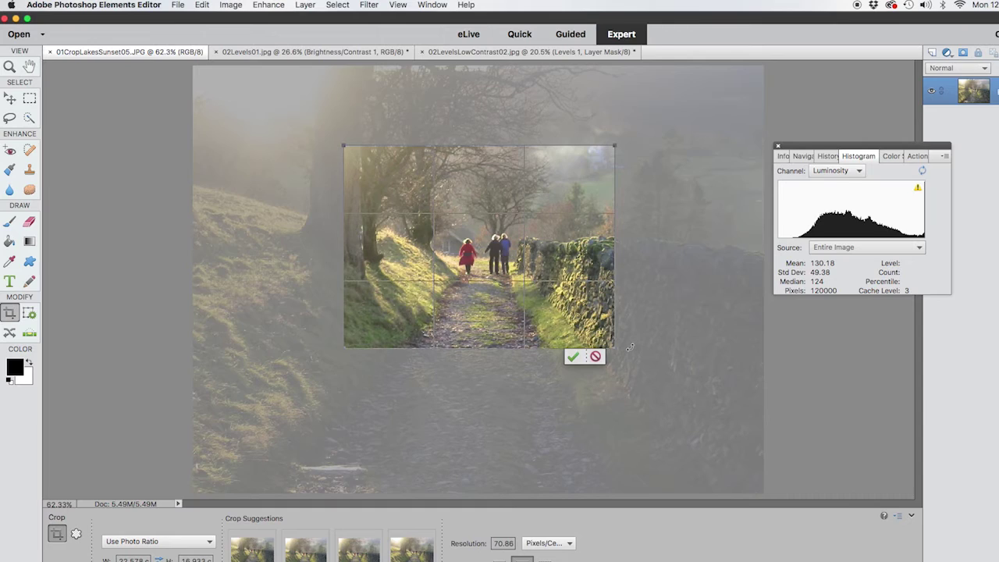
key("Return")
left_click_drag(810, 146, 670, 144)
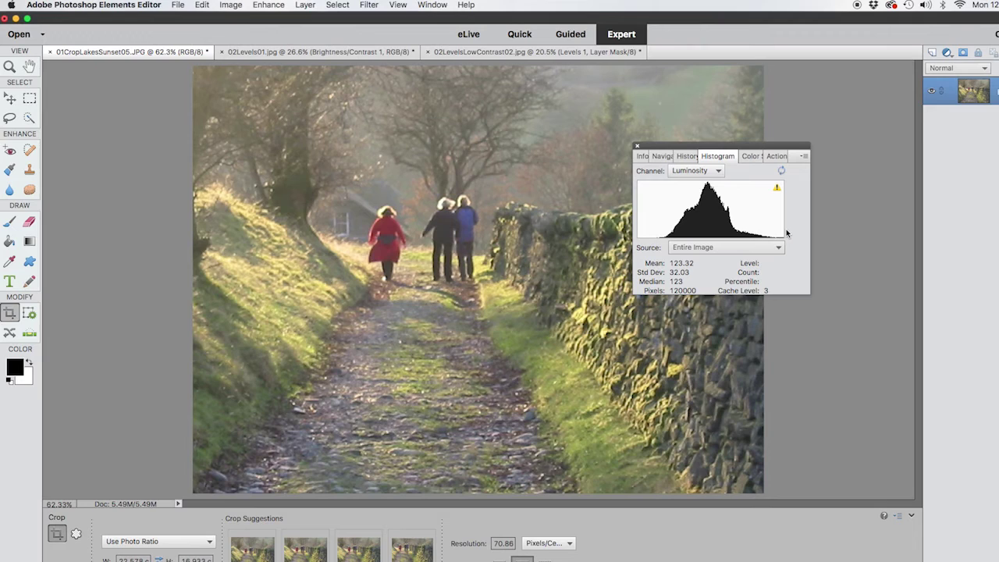
Add a Levels adjustment layer and set its black input level to 30 and white input level to 236
left_click(946, 52)
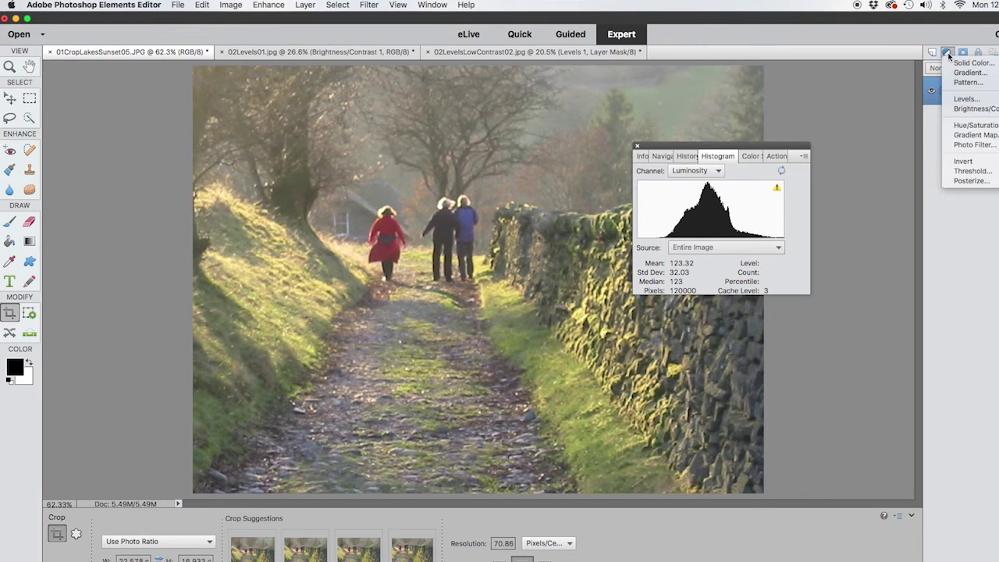
left_click(976, 102)
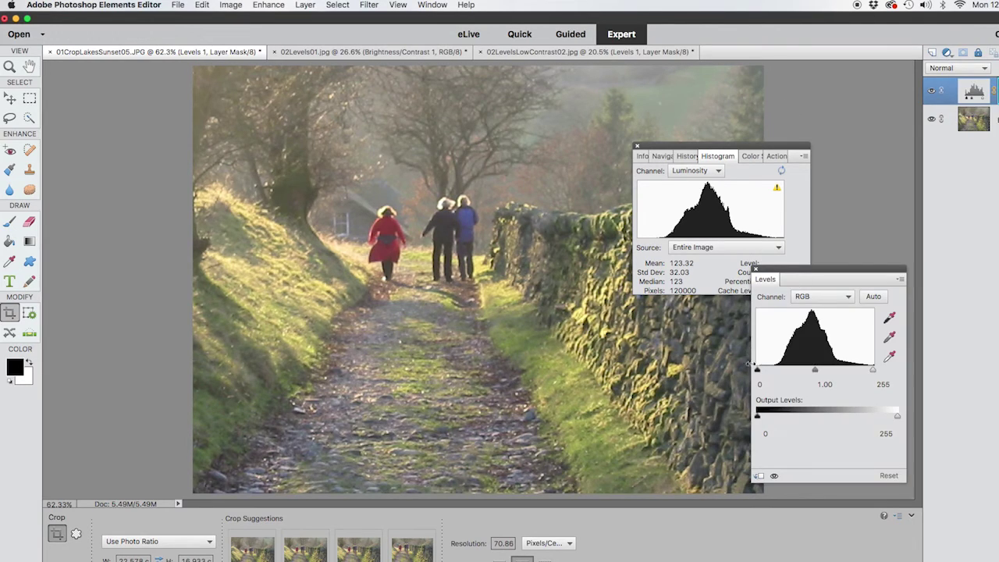
left_click_drag(759, 373, 771, 371)
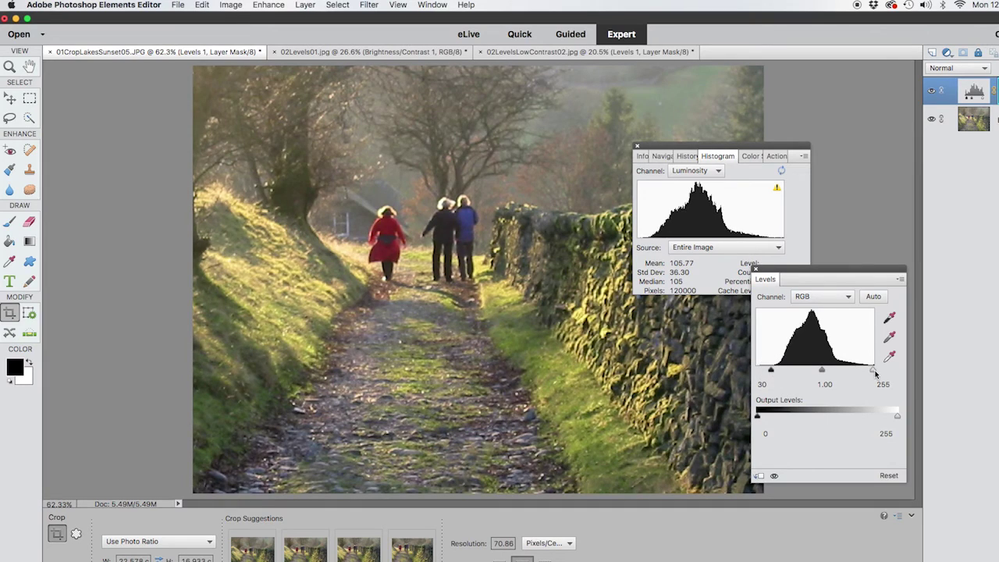
left_click_drag(875, 374, 865, 377)
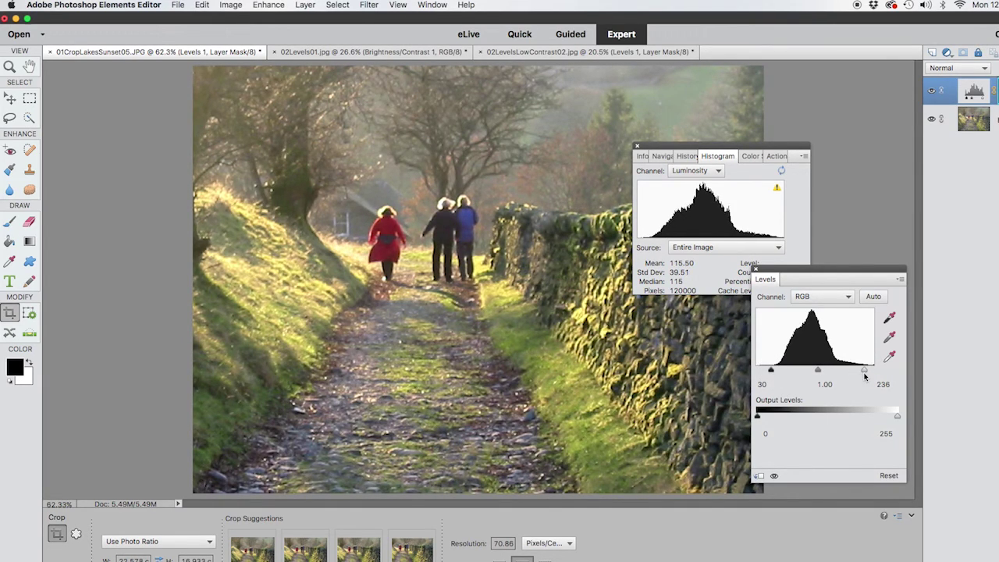